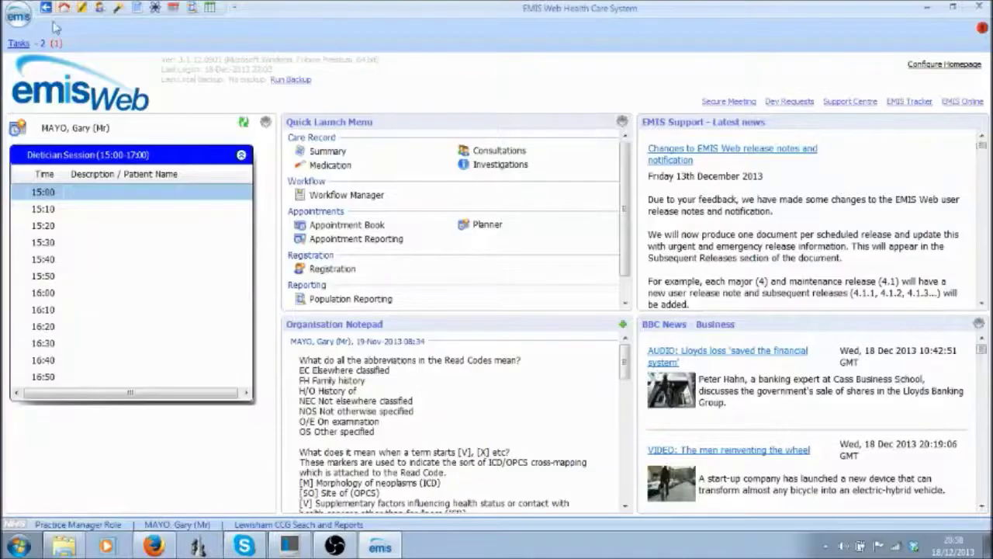
Open the Population Reporting module from the EMIS menu's Reporting submenu.
{"action": "left_click", "coordinate": [18, 17]}
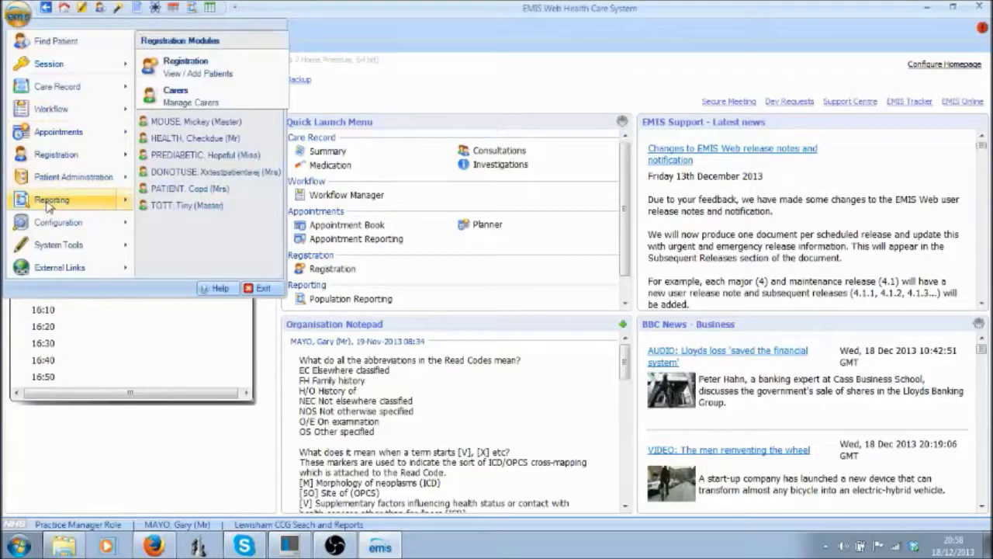
{"action": "mouse_move", "coordinate": [47, 200]}
{"action": "left_click", "coordinate": [201, 69]}
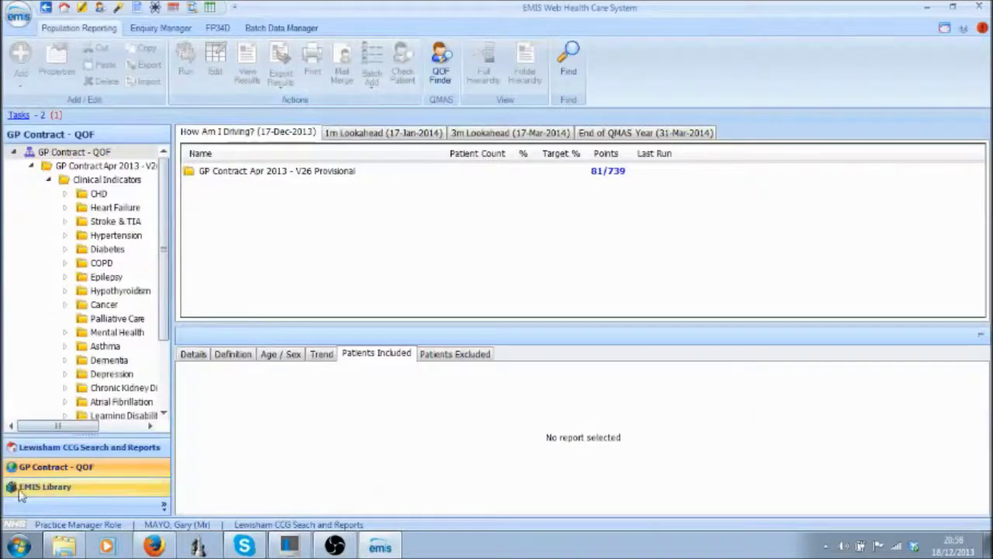
Browse Lewisham CCG Diabetes 2. Annual Recall/Overdue and view the 01REVIEW search (1934 overdue).
{"action": "left_click", "coordinate": [54, 450]}
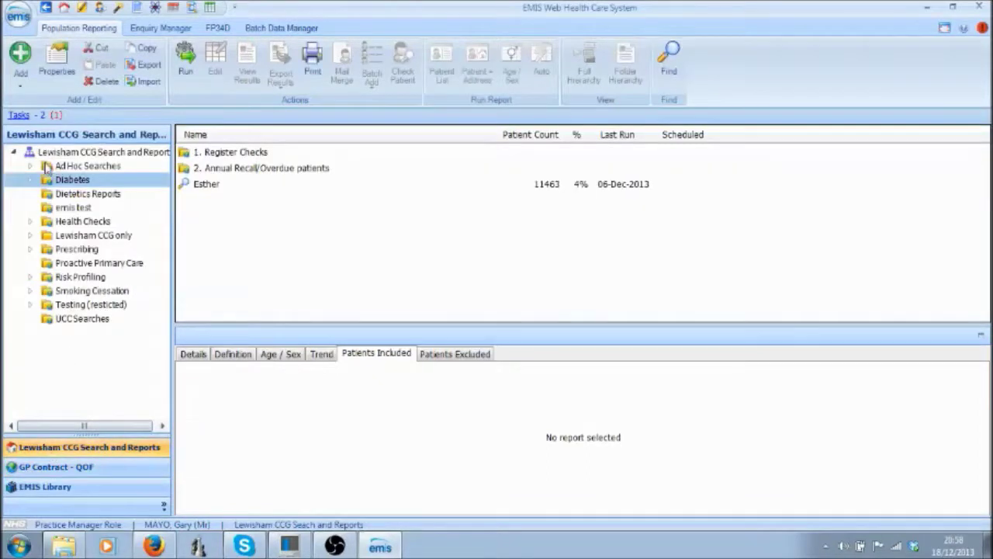
{"action": "left_click", "coordinate": [30, 179]}
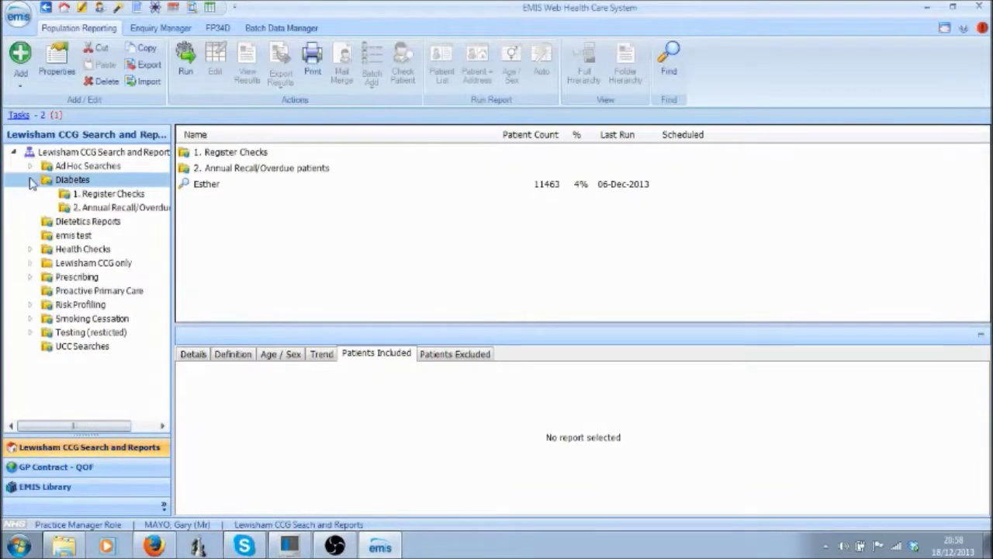
{"action": "left_click", "coordinate": [96, 208]}
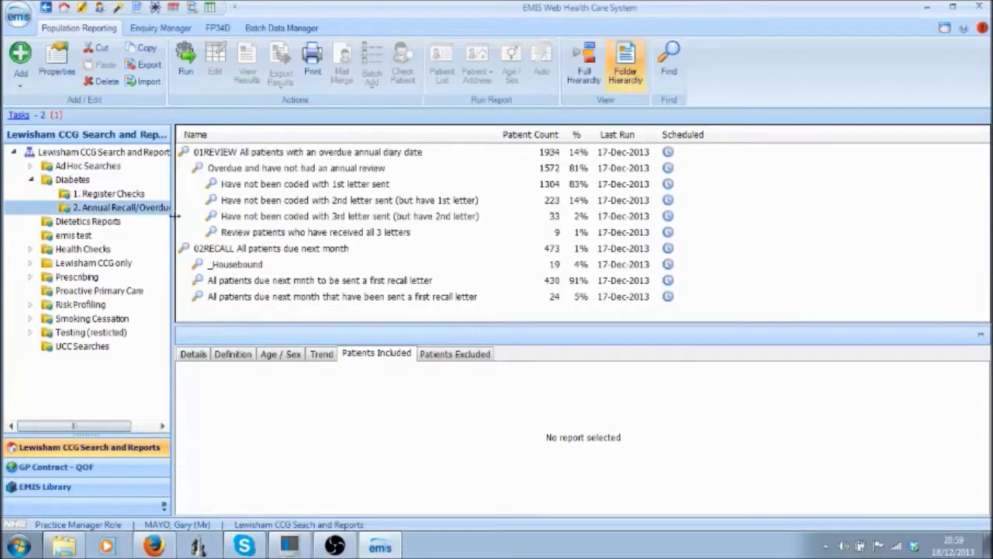
{"action": "left_click", "coordinate": [252, 153]}
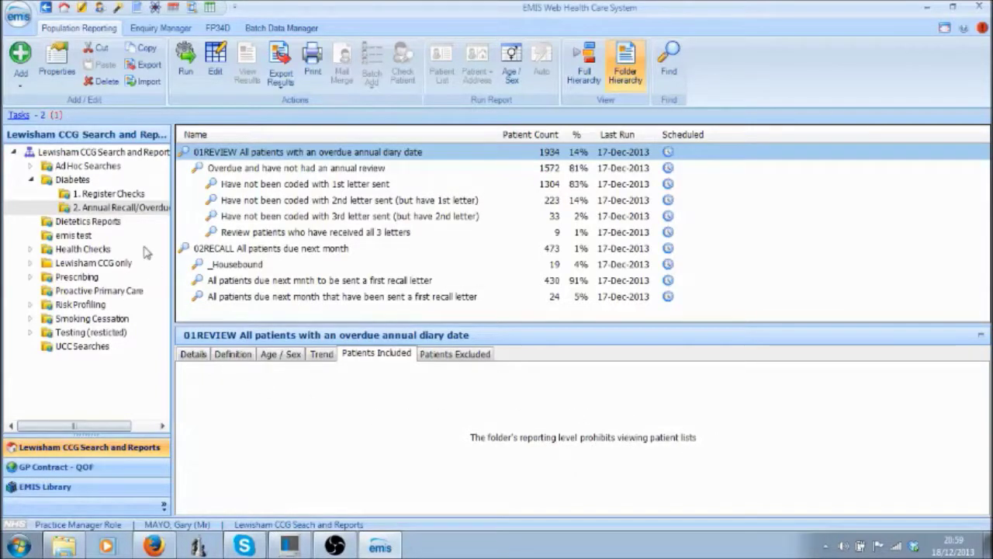
{"action": "left_click", "coordinate": [29, 263]}
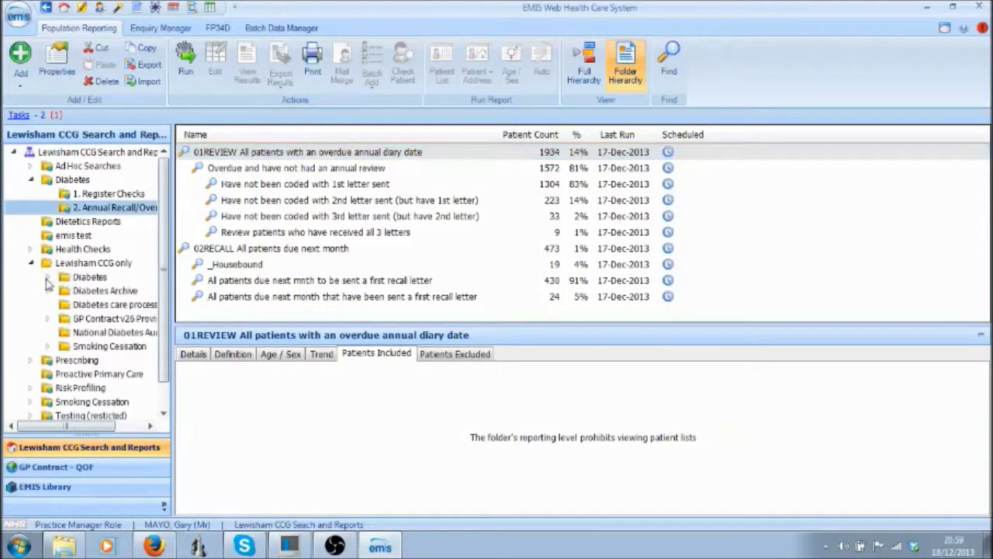
Open the Lewisham CCG only Diabetes Annual Recall folder and view 01REVIEW and 02RECALL included patients.
{"action": "left_click", "coordinate": [48, 278]}
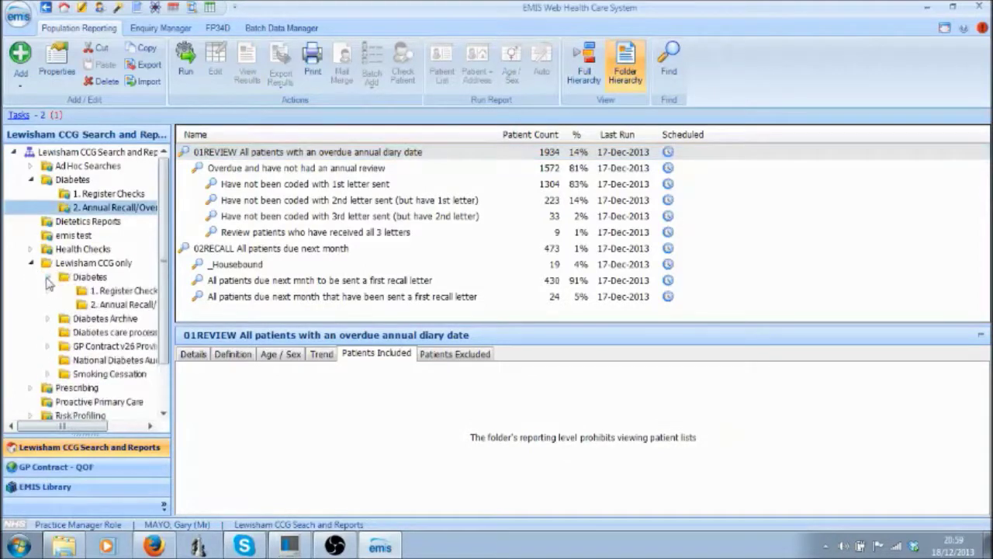
{"action": "left_click", "coordinate": [101, 305]}
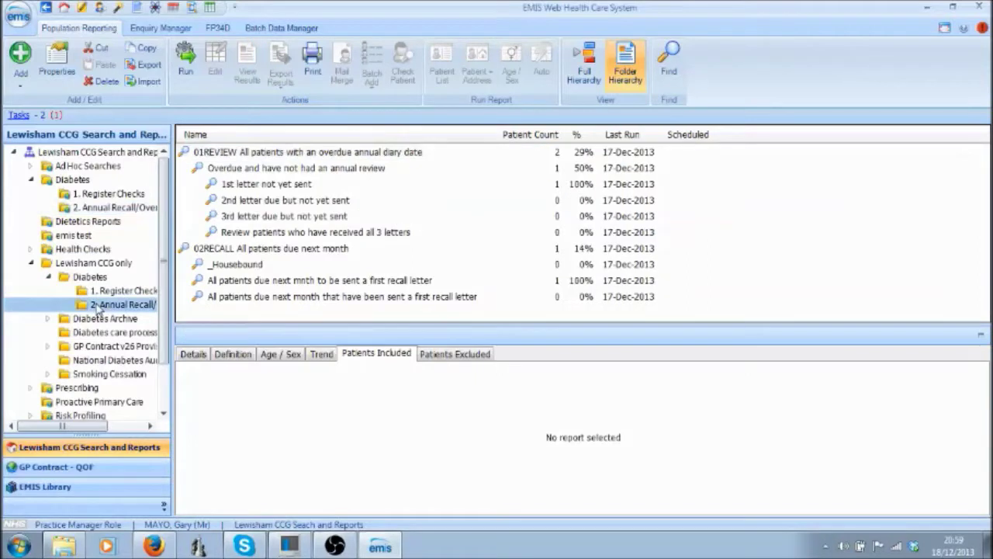
{"action": "left_click", "coordinate": [273, 154]}
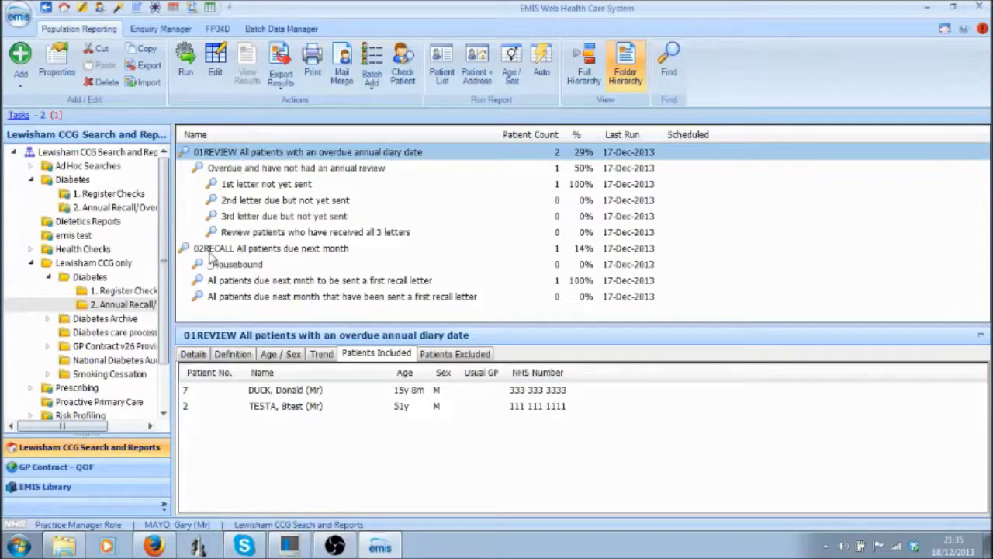
{"action": "left_click", "coordinate": [210, 250]}
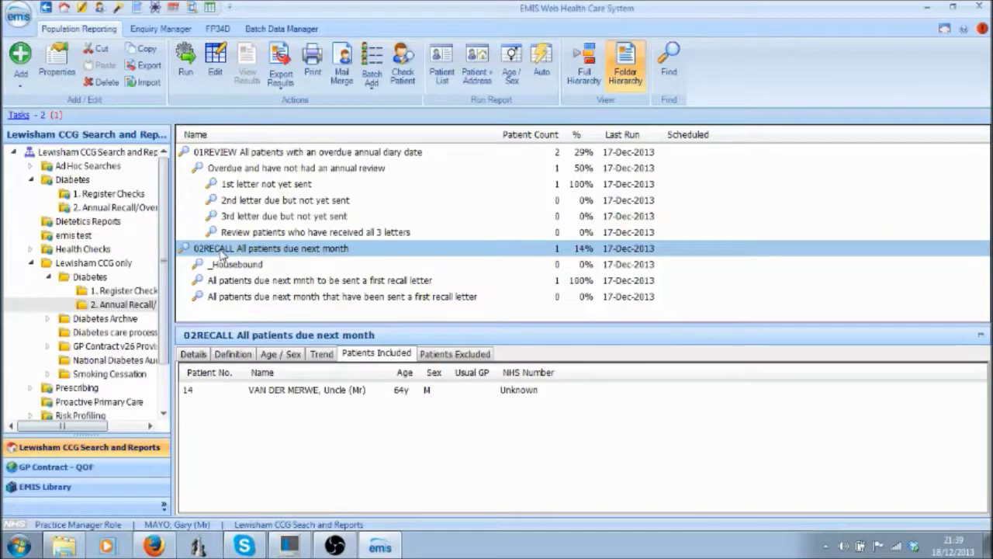
Check the 02RECALL _Housebound sub-search, which includes 0 patients.
{"action": "left_click", "coordinate": [259, 267]}
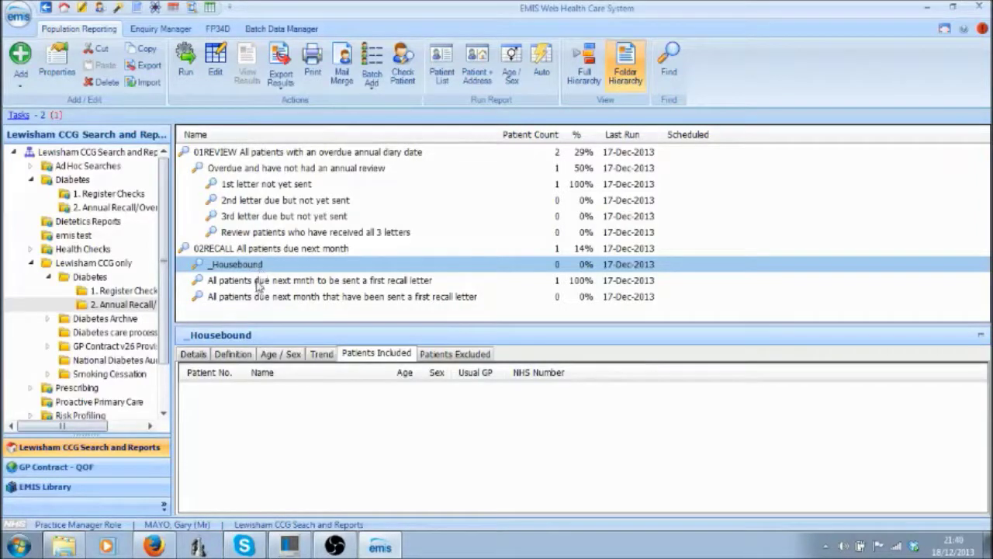
Select the 64-year-old patient in the 'due next mnth to be sent a first recall letter' sub-search.
{"action": "left_click", "coordinate": [258, 283]}
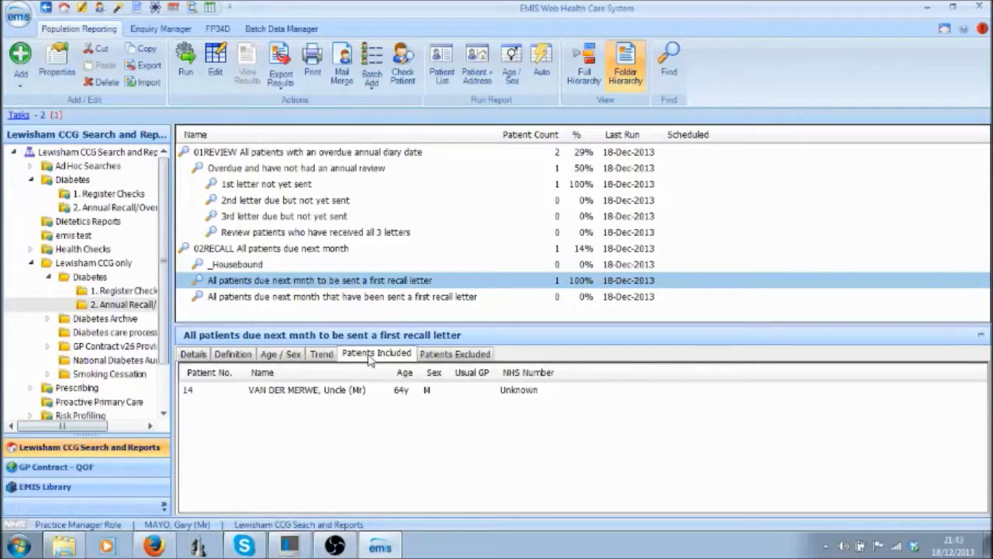
{"action": "left_click", "coordinate": [312, 395]}
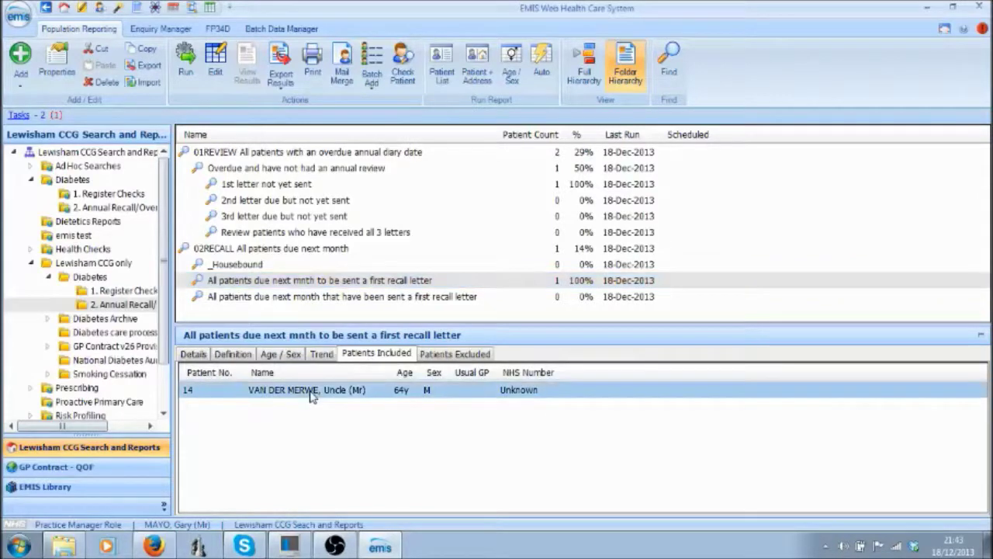
Mail-merge the Free text prompt Diabetes recall letter, saving it to the record as Diabetes monitoring 1st letter.
{"action": "left_click", "coordinate": [342, 77]}
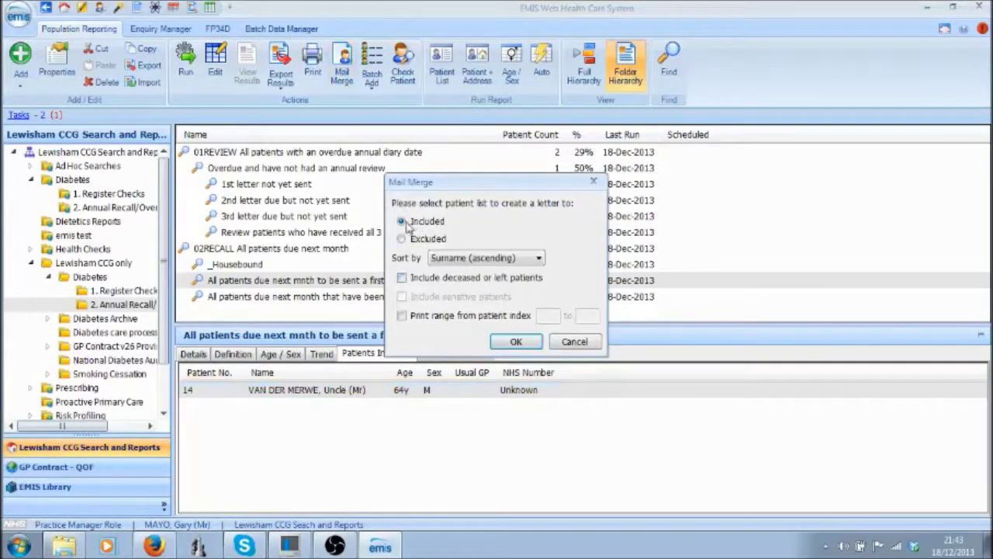
{"action": "left_click", "coordinate": [514, 343]}
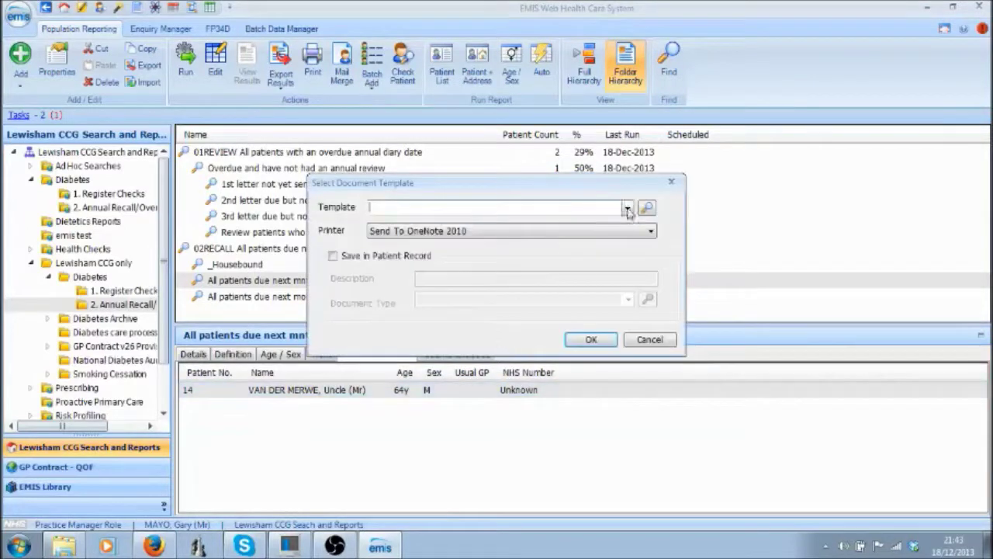
{"action": "left_click", "coordinate": [627, 208]}
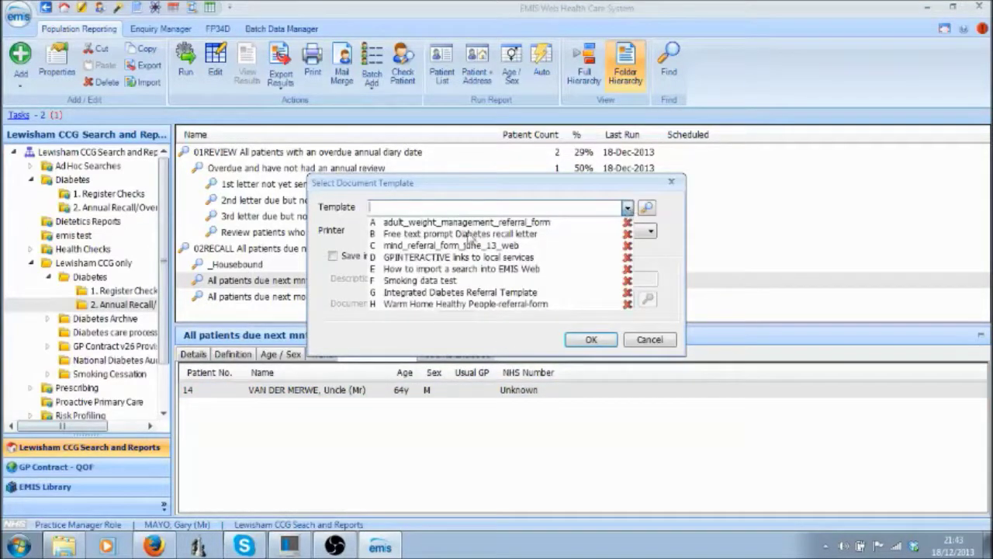
{"action": "left_click", "coordinate": [446, 234]}
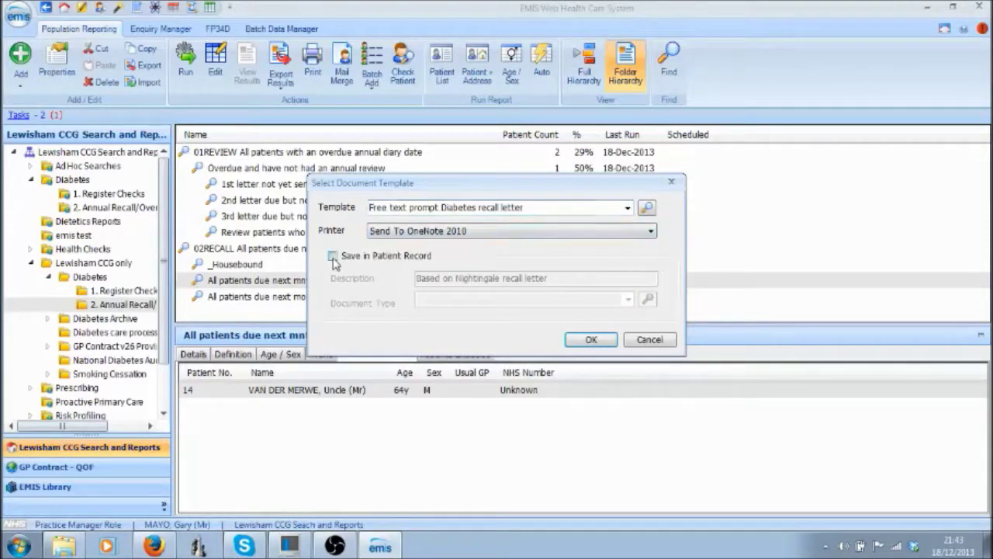
{"action": "left_click", "coordinate": [333, 256]}
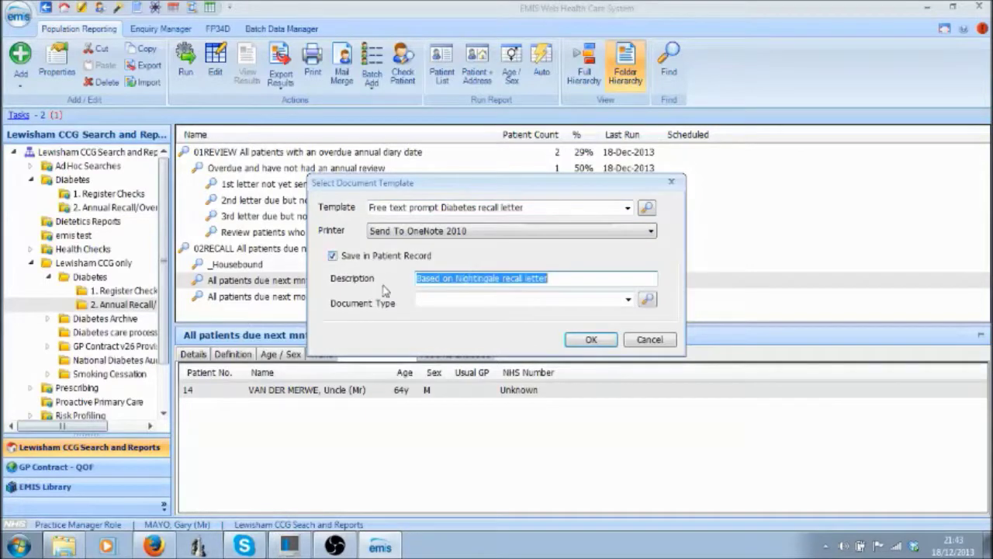
{"action": "left_click", "coordinate": [628, 300]}
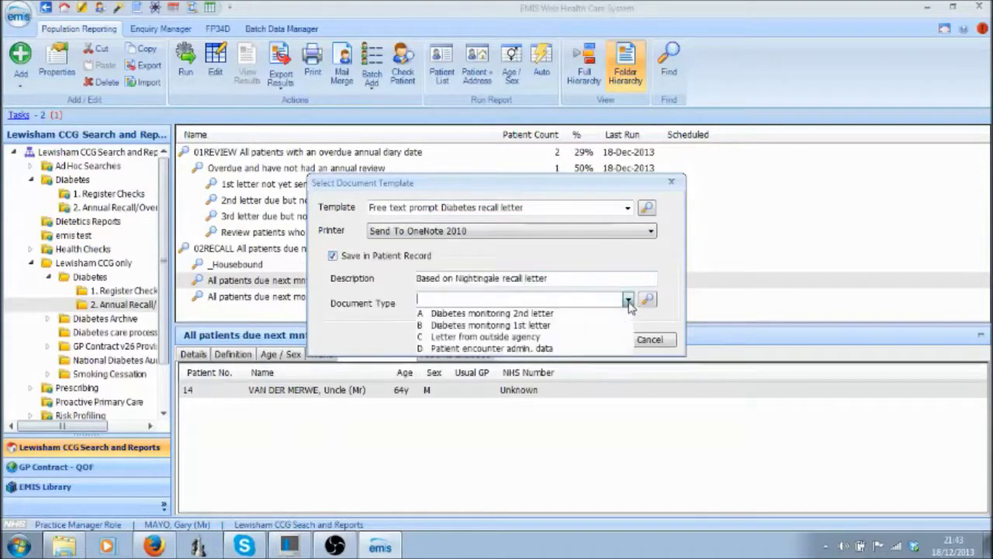
{"action": "left_click", "coordinate": [486, 327]}
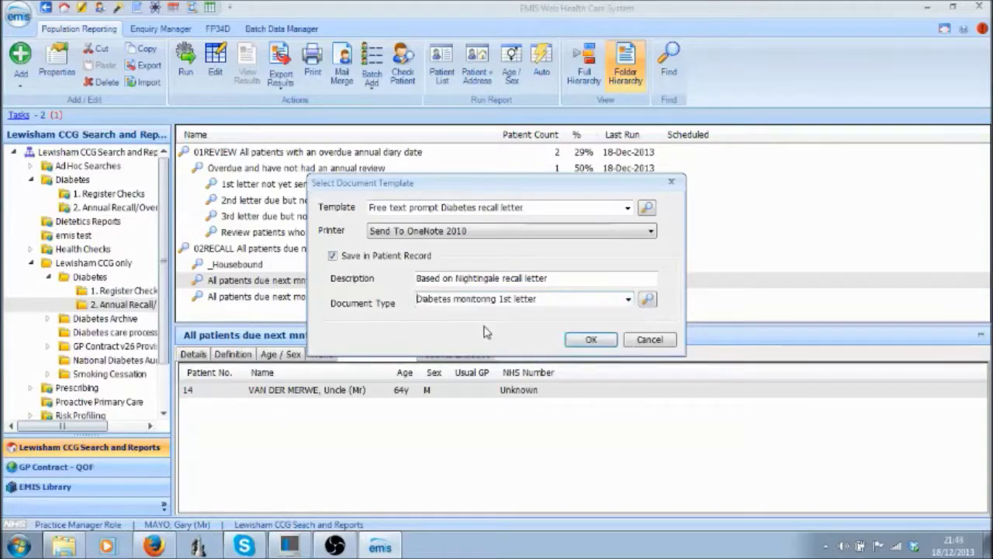
{"action": "left_click", "coordinate": [590, 342]}
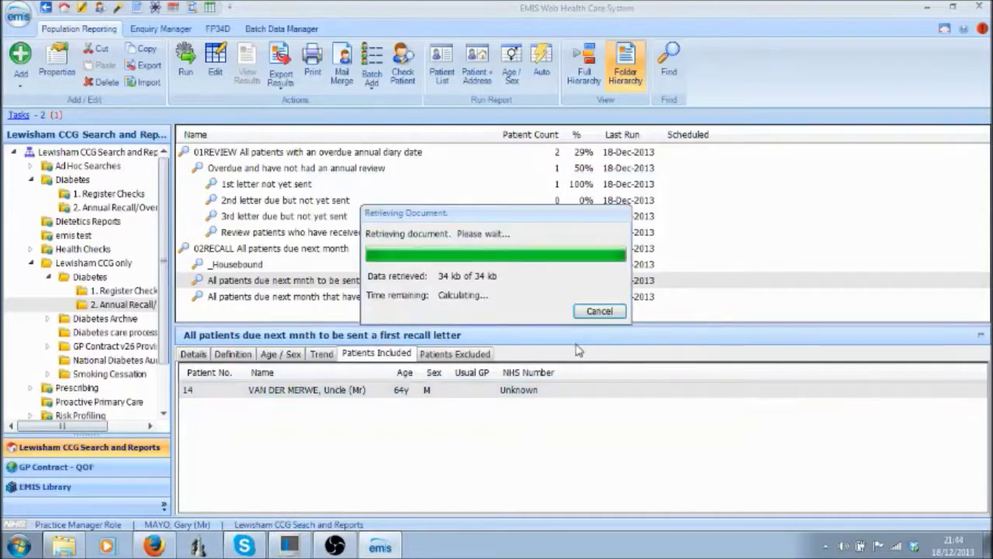
{"action": "left_click", "coordinate": [284, 281]}
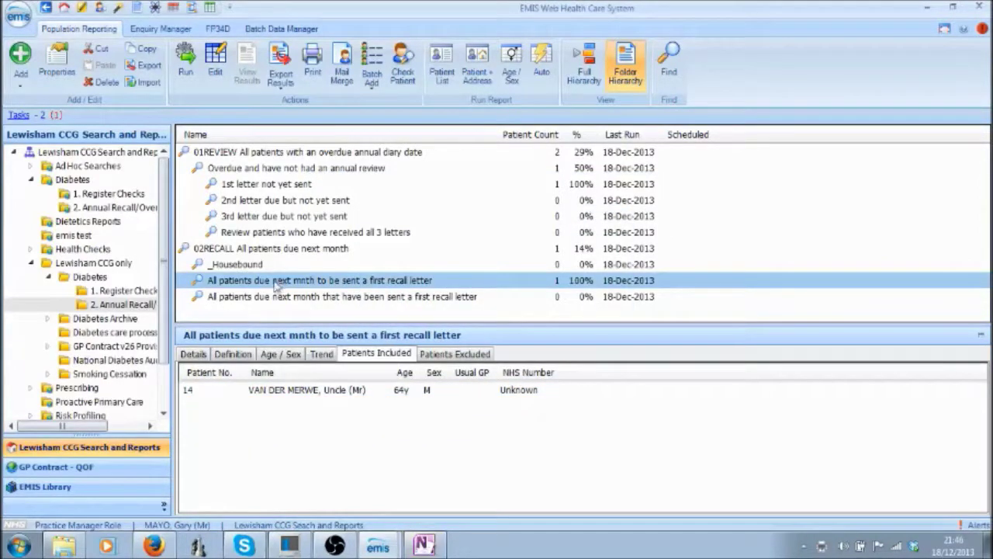
Re-run the 02RECALL search with its child searches and check the sent-first-letter results.
{"action": "right_click", "coordinate": [229, 250]}
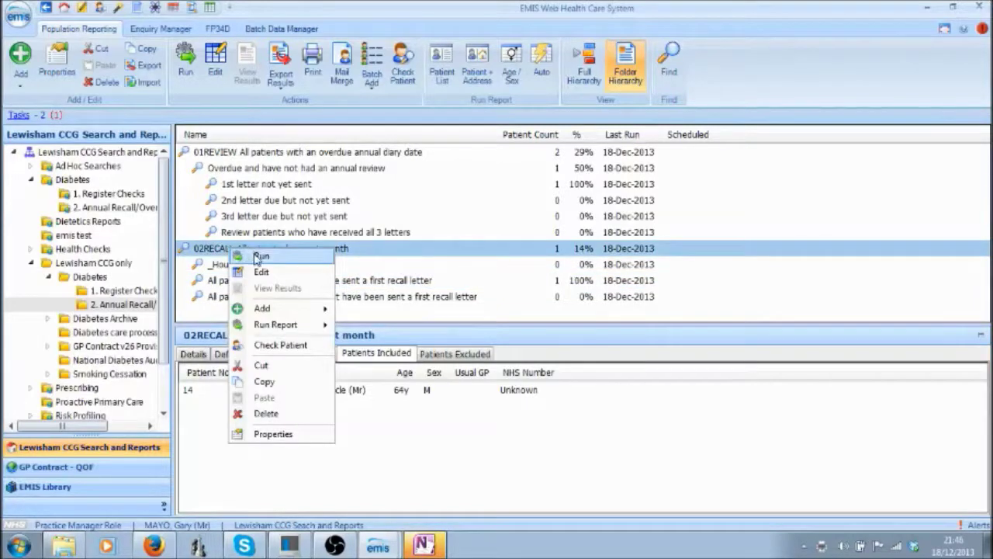
{"action": "left_click", "coordinate": [258, 256]}
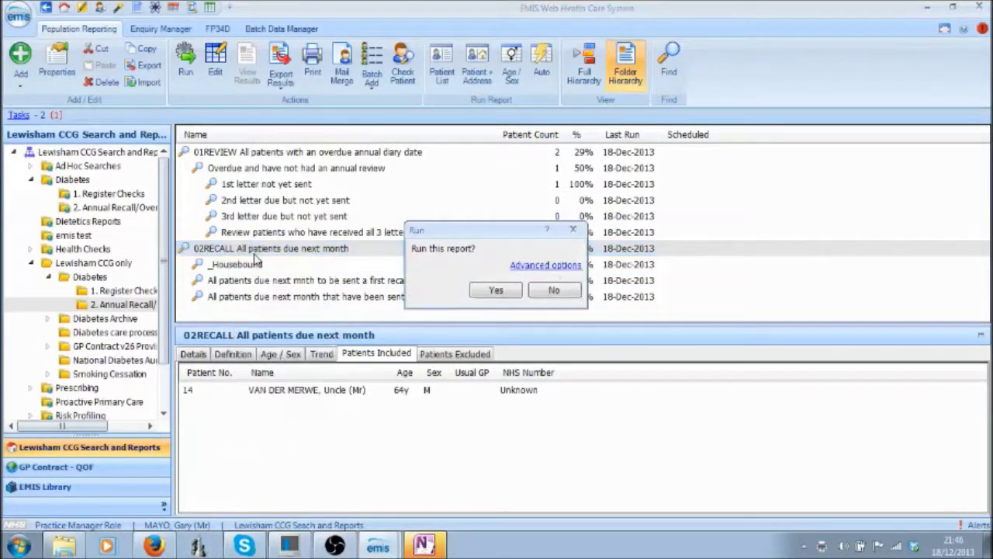
{"action": "left_click", "coordinate": [525, 271]}
{"action": "left_click", "coordinate": [416, 327]}
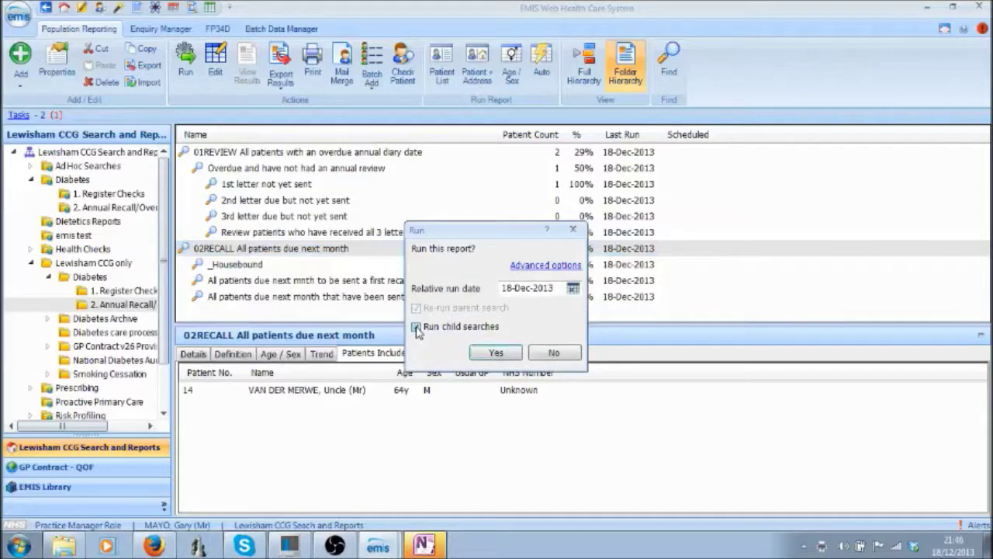
{"action": "left_click", "coordinate": [493, 353]}
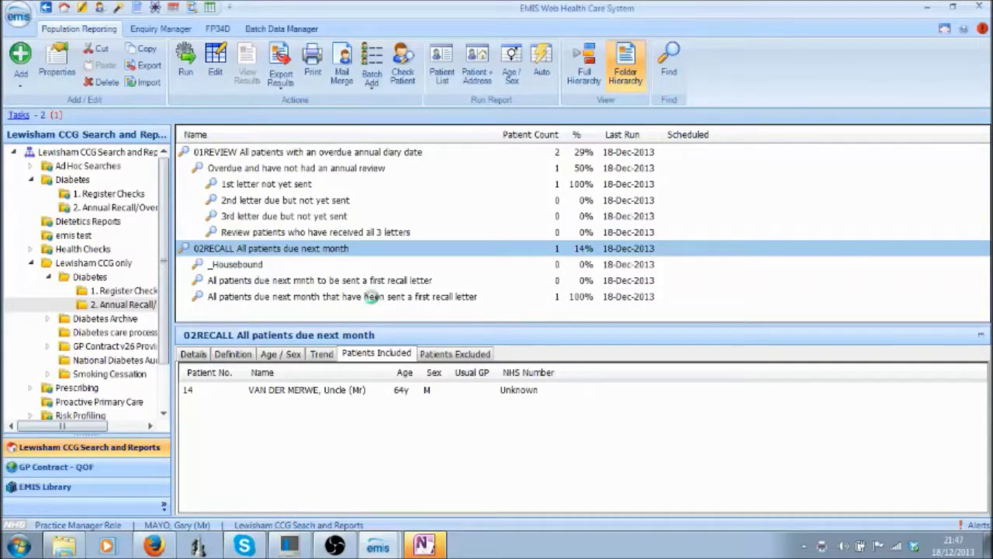
{"action": "left_click", "coordinate": [374, 301]}
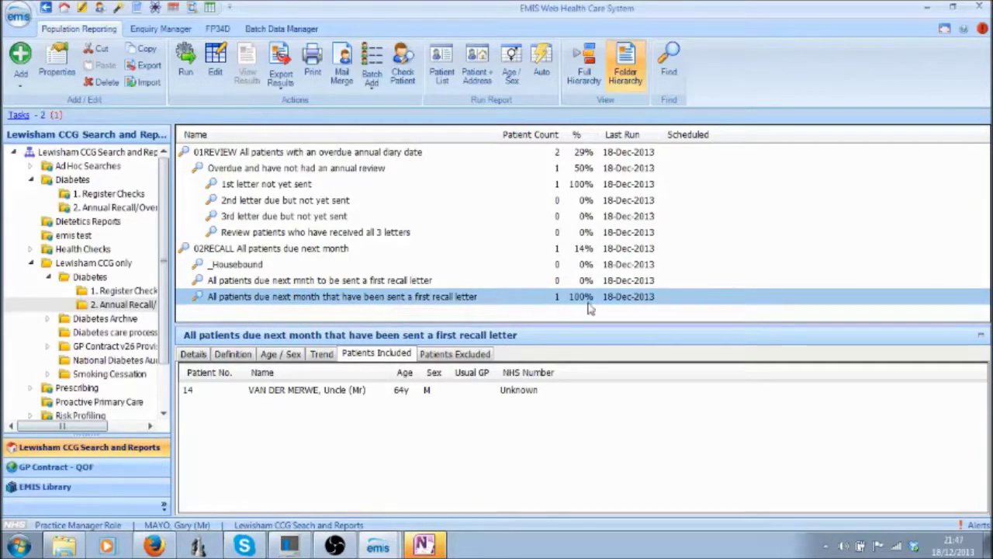
Review the 01REVIEW search and its '1st letter not yet sent' sub-search (1 patient).
{"action": "left_click", "coordinate": [248, 154]}
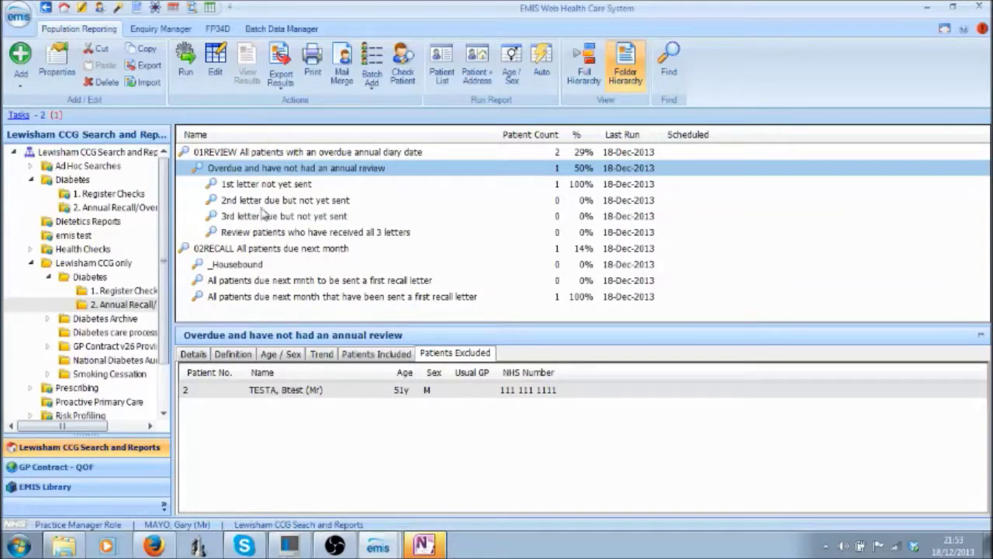
{"action": "left_click", "coordinate": [246, 189]}
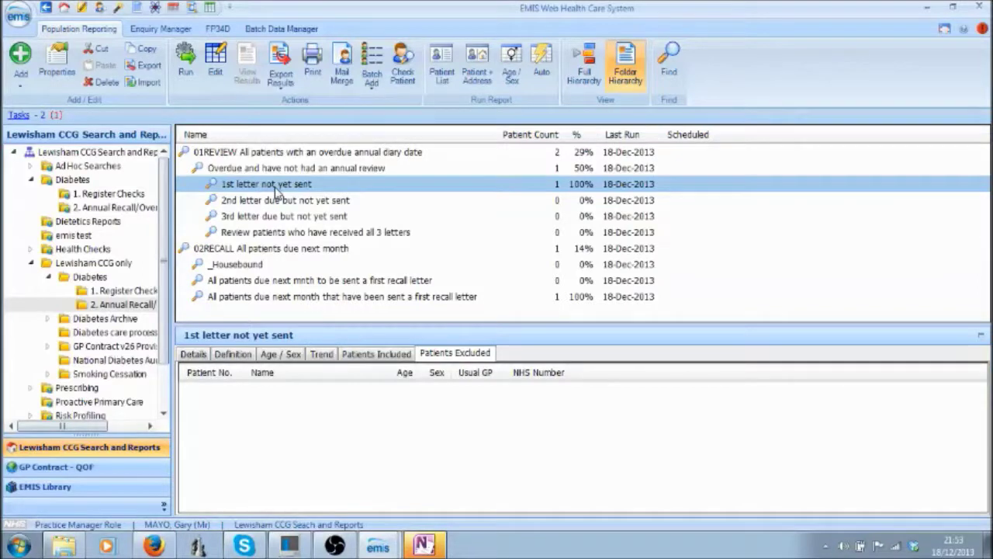
Check the '2nd letter due but not yet sent' sub-search: 0 patients, one 15-year-old male excluded.
{"action": "left_click", "coordinate": [272, 200]}
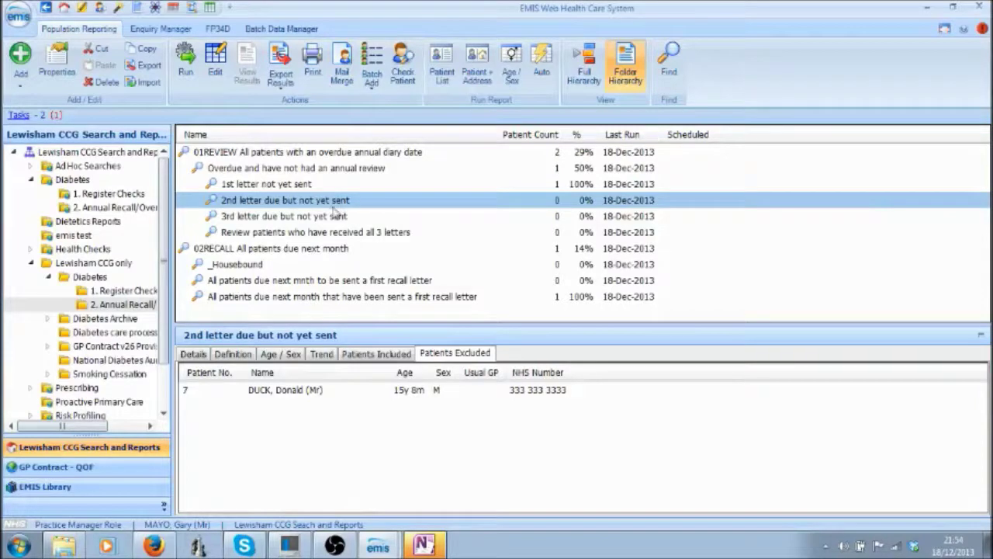
Review the '3rd letter due' and 'received all 3 letters' sub-searches, both at 0 patients.
{"action": "left_click", "coordinate": [287, 217]}
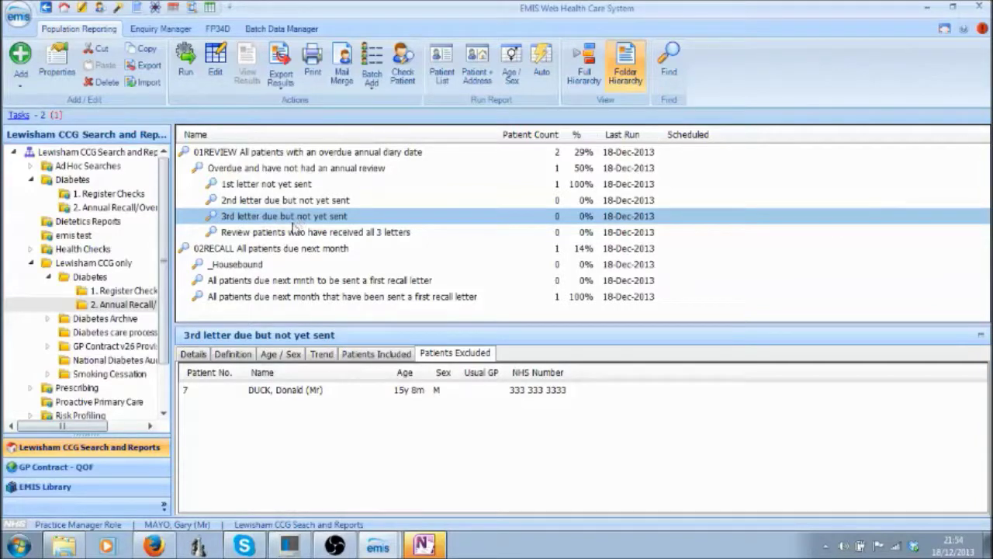
{"action": "left_click", "coordinate": [284, 234]}
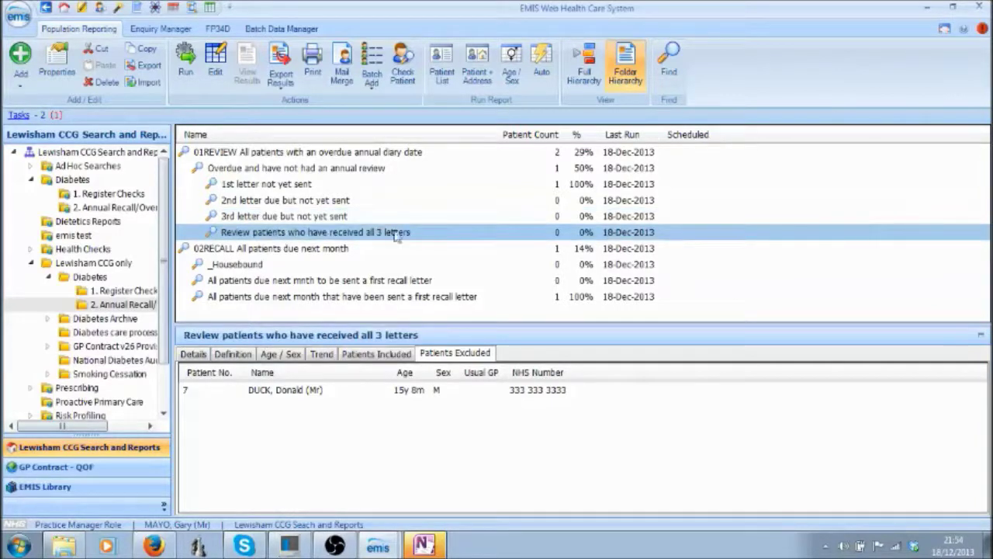